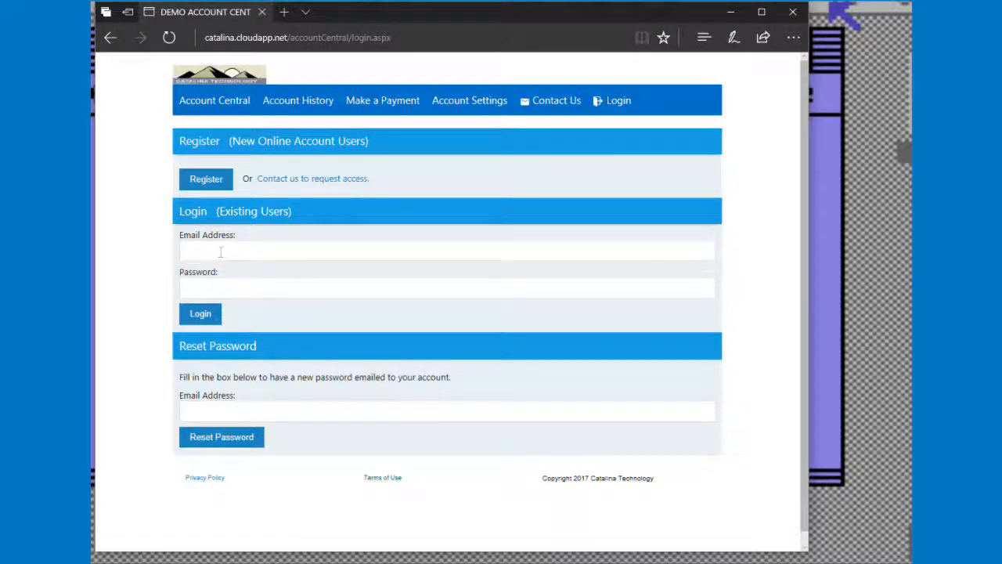
Log in to Account Central with the user's e-mail address and account password.
left_click(220, 252)
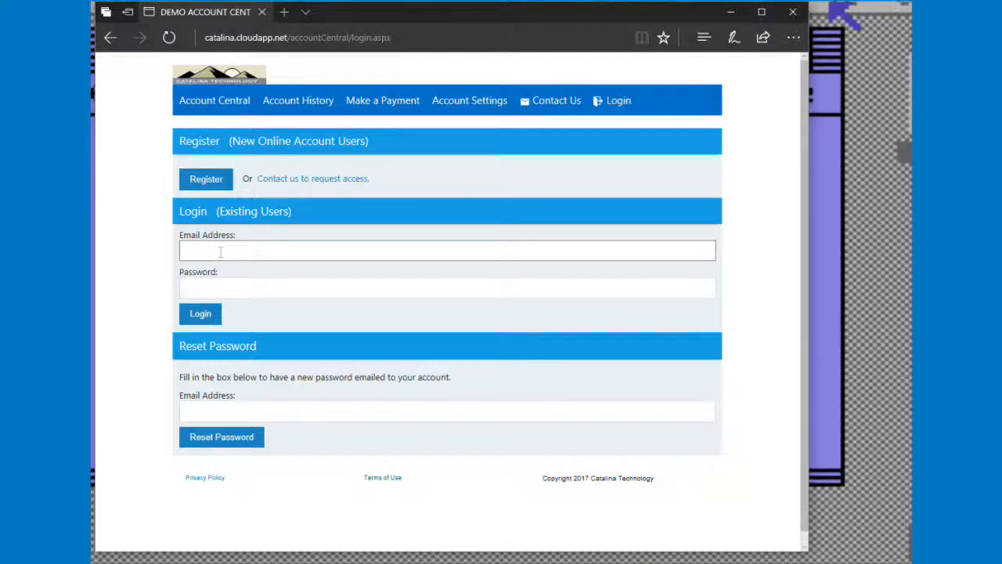
left_click(220, 251)
left_click(237, 310)
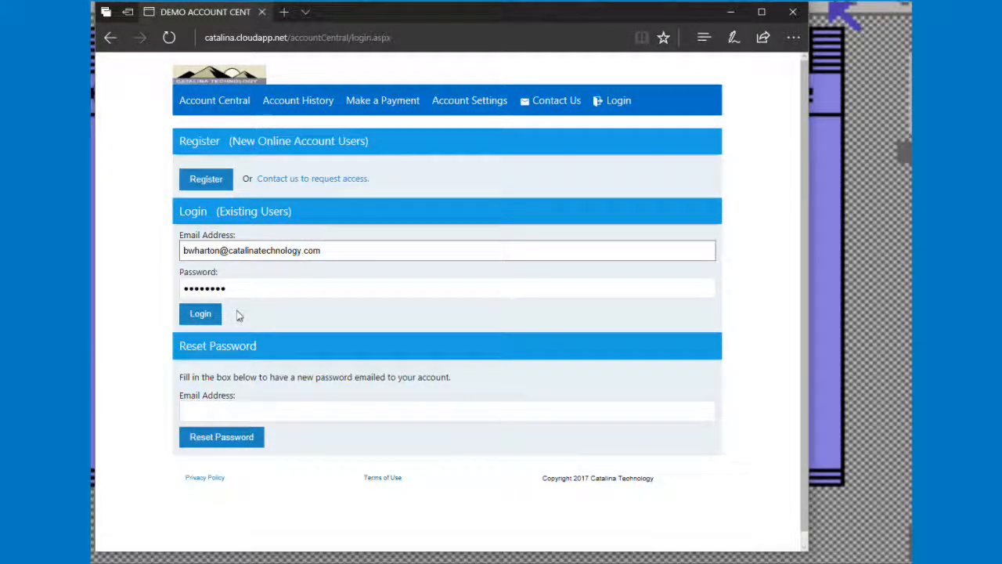
left_click(200, 314)
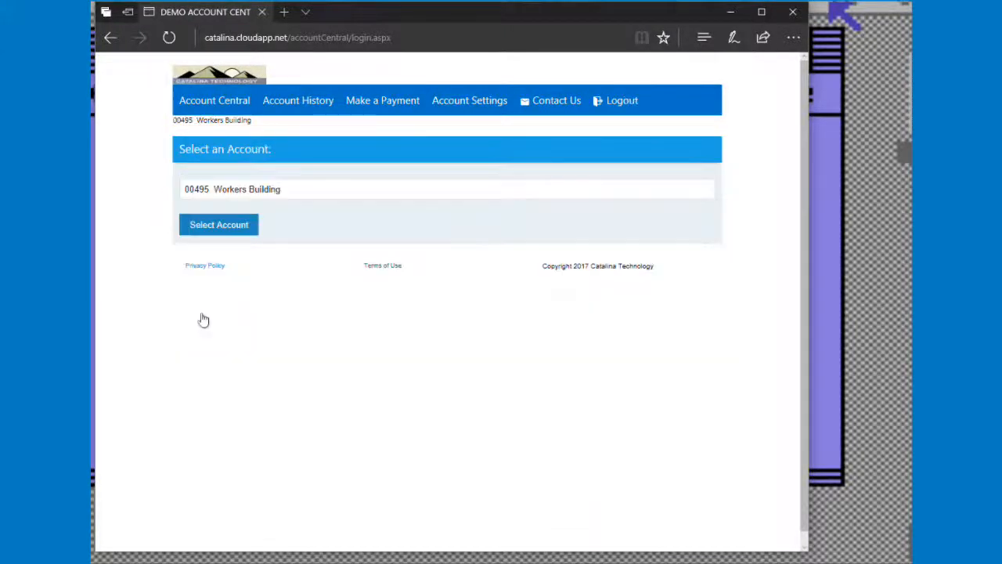
Choose the CT0100 Bright Agrotech account and confirm the selection.
left_click(344, 196)
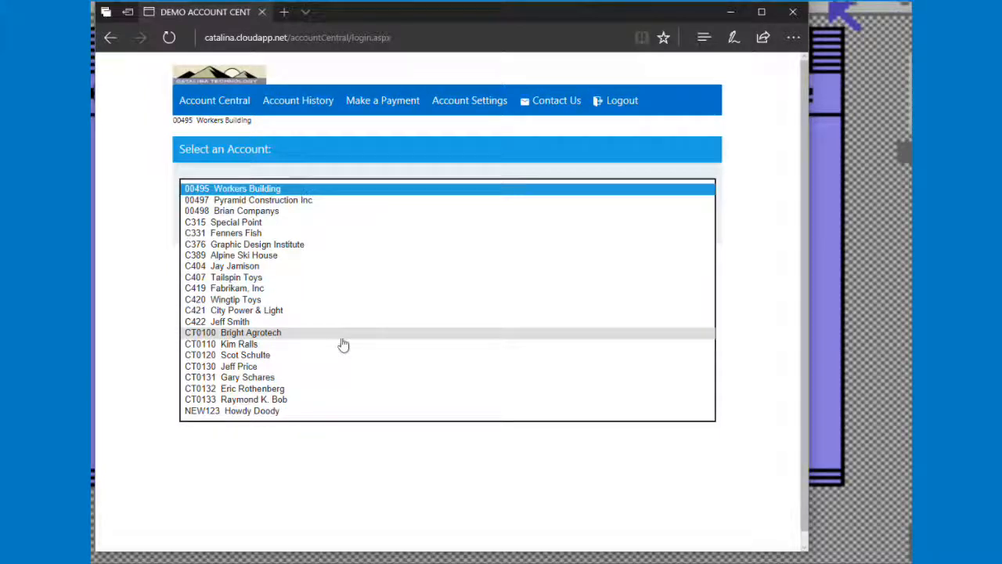
left_click(287, 341)
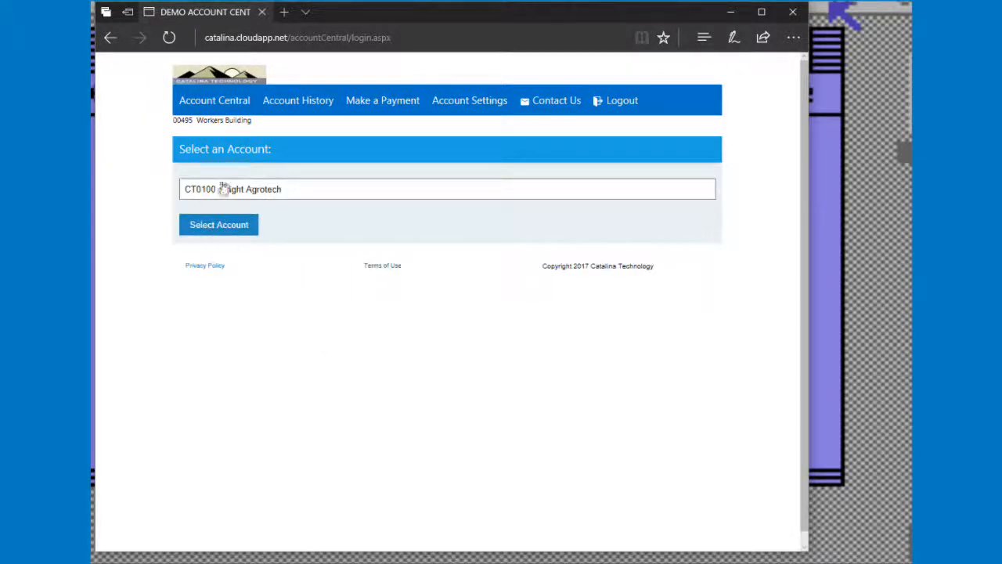
left_click(231, 227)
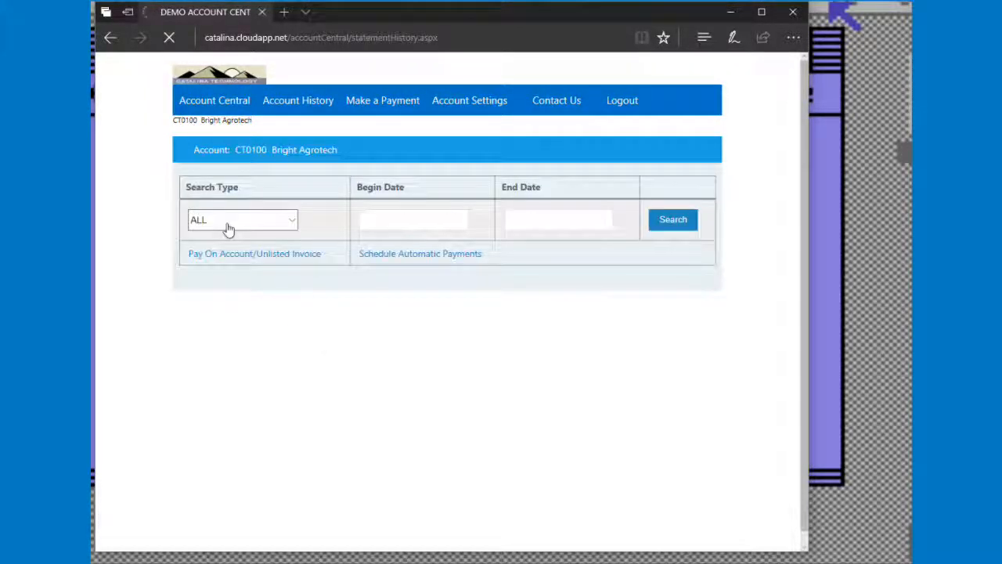
Select invoices 01226 and 01150 for payment in the account history table.
scroll(758, 358, "down", 1)
scroll(758, 358, "down", 3)
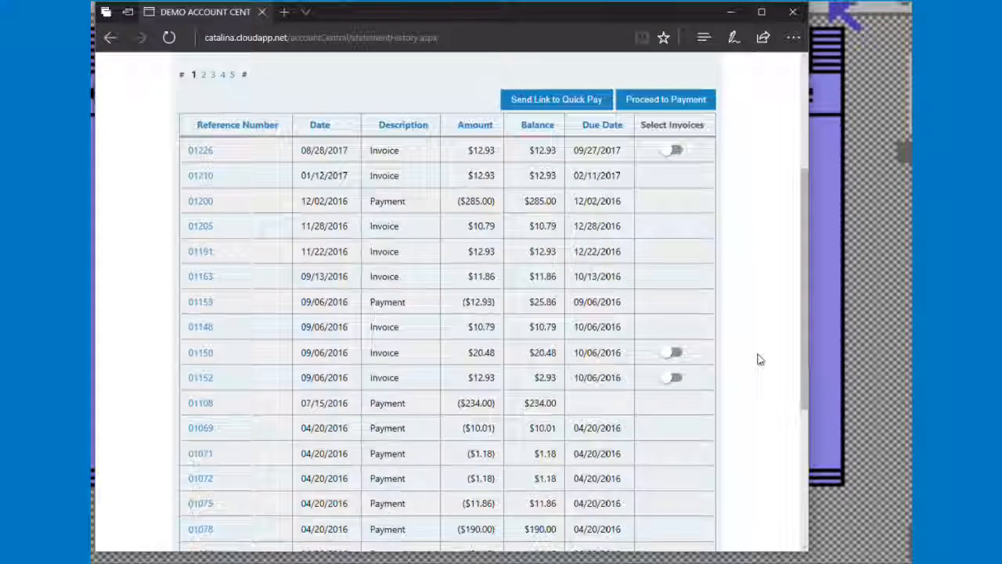
scroll(673, 368, "up", 1)
scroll(672, 352, "up", 2)
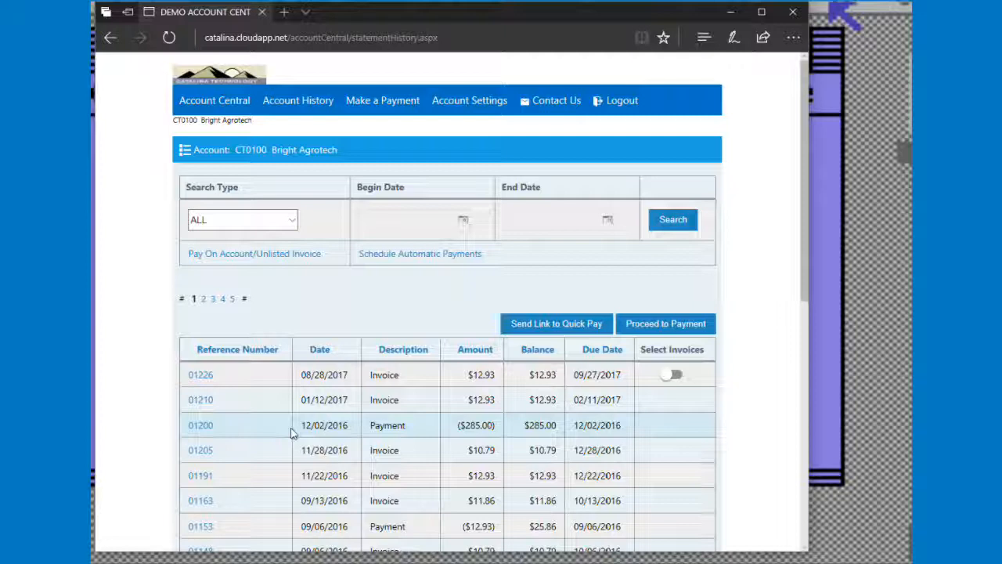
scroll(728, 403, "down", 1)
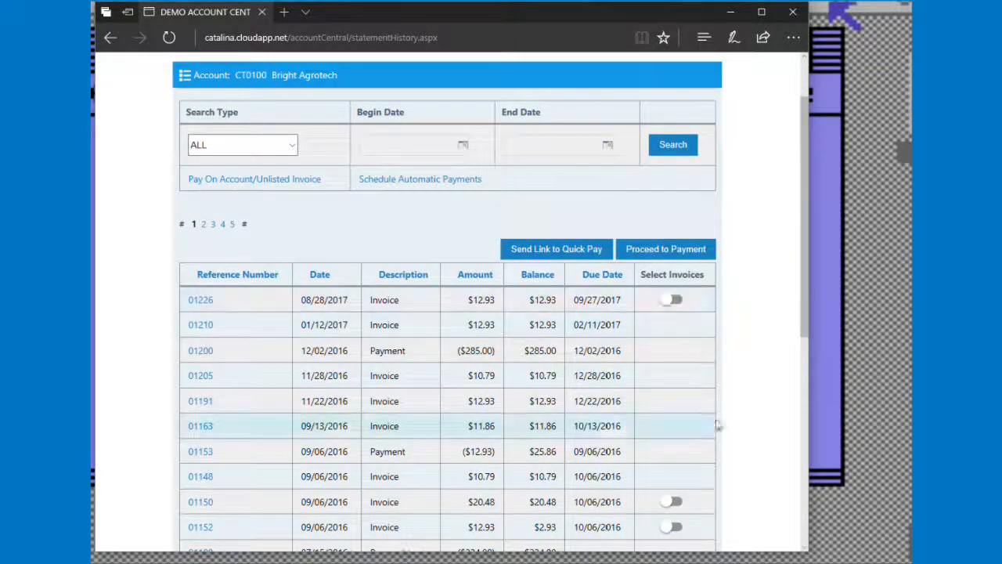
left_click(673, 299)
left_click(673, 502)
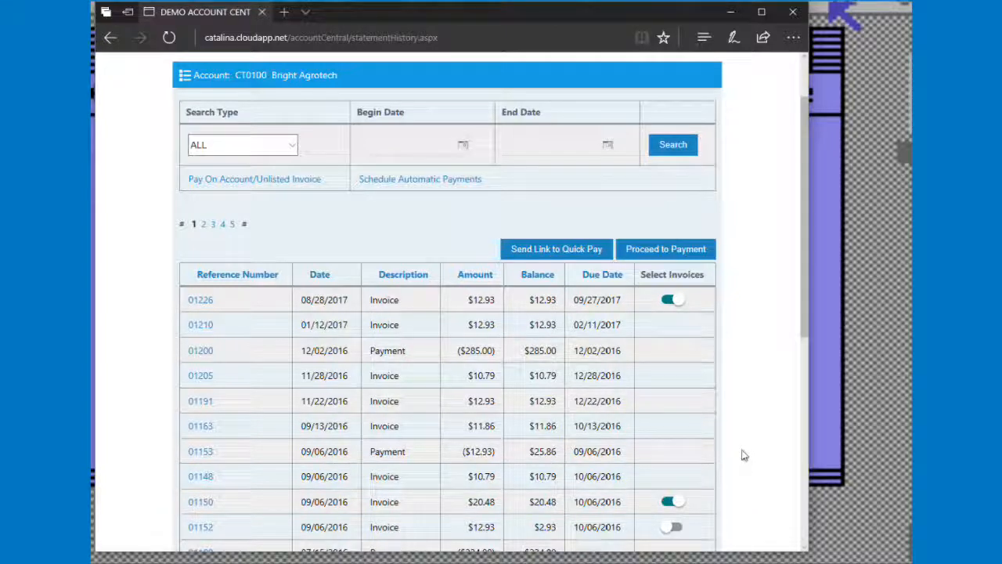
Open the Quick Pay form to send the selected invoices as a link.
scroll(743, 456, "up", 1)
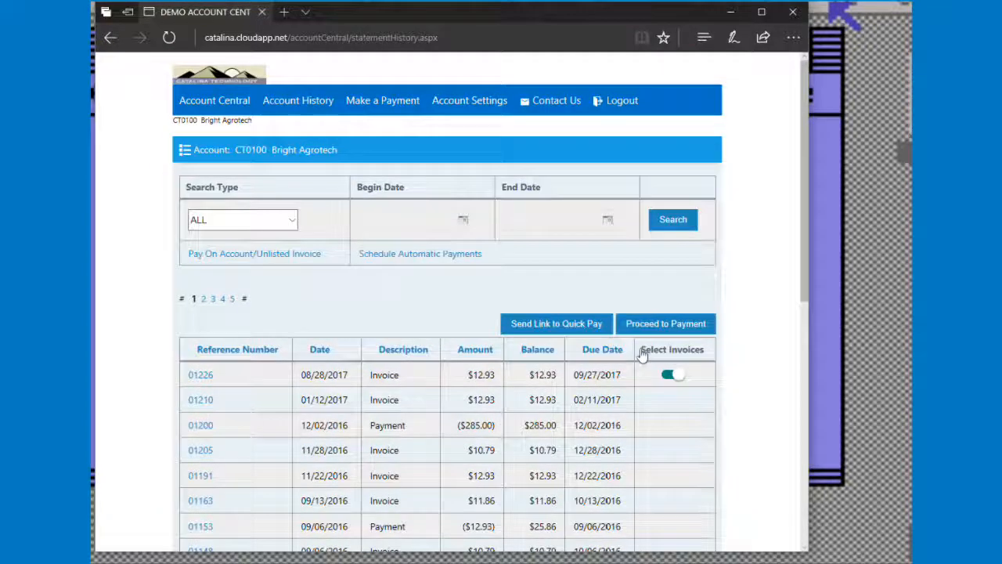
left_click(545, 330)
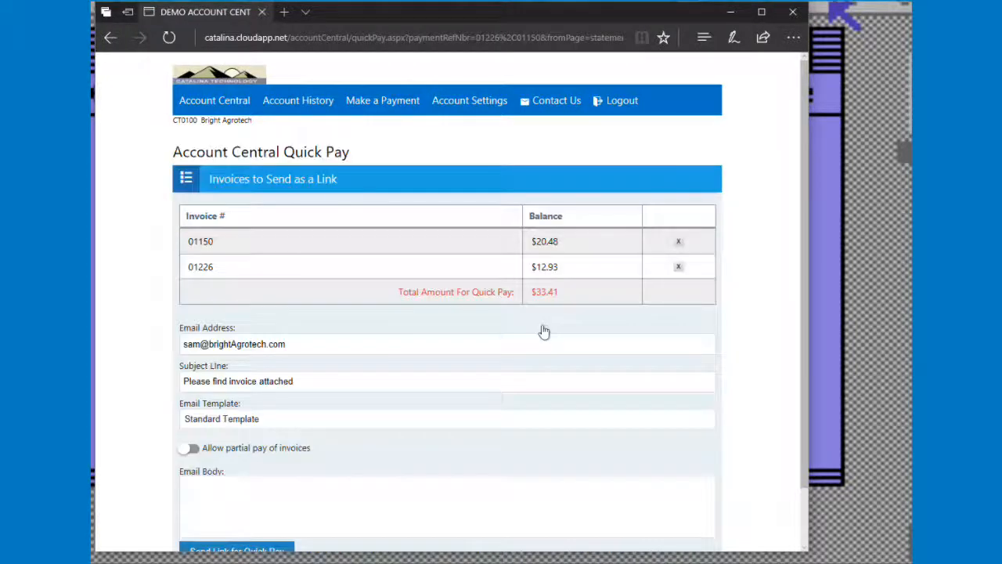
scroll(752, 321, "down", 1)
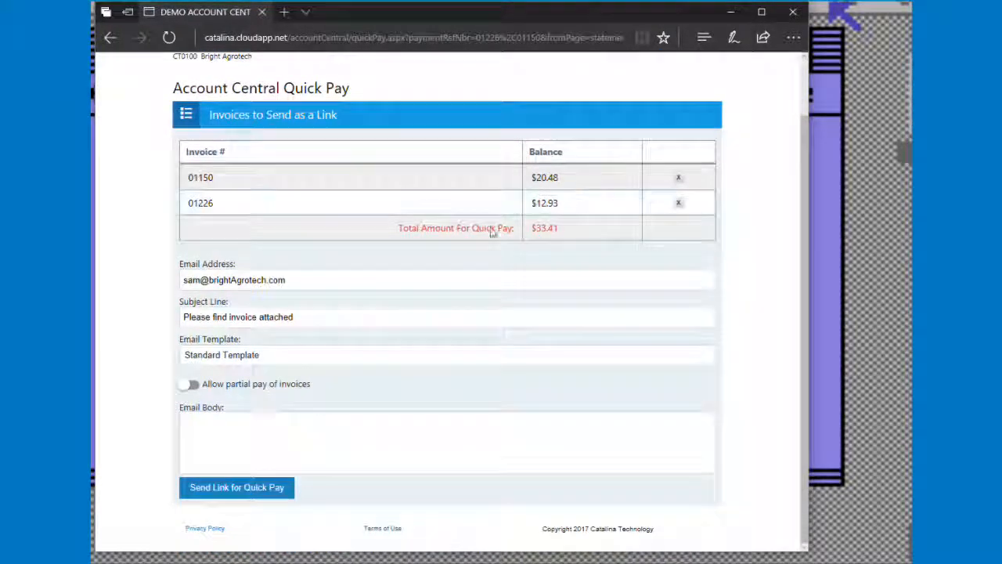
scroll(470, 251, "up", 1)
scroll(522, 336, "down", 1)
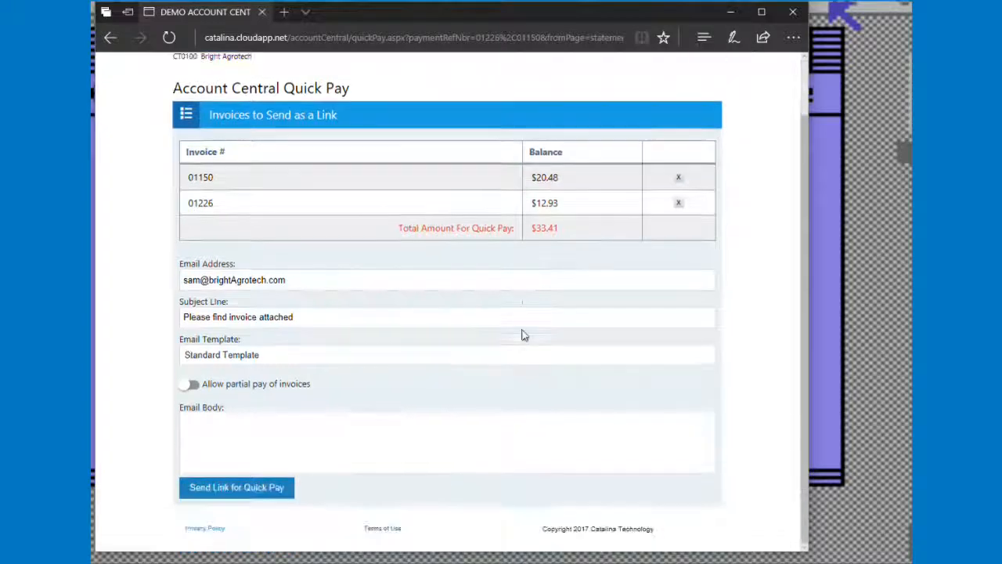
Replace the recipient e-mail address with the demo mailbox's e-mail address.
left_click(311, 279)
key("ctrl+a")
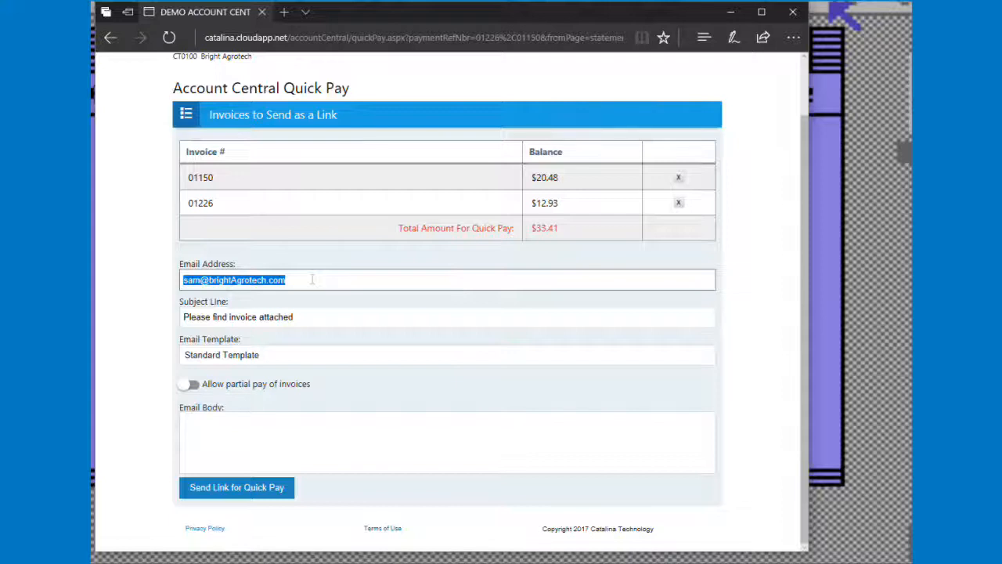
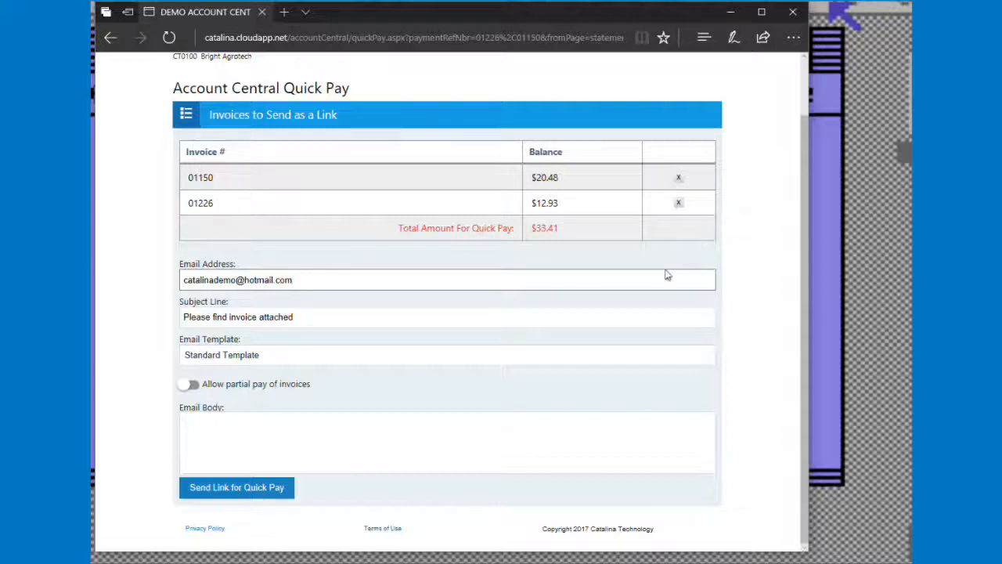
Review the subject line and the e-mail template options, keeping Standard Template.
triple_click(324, 318)
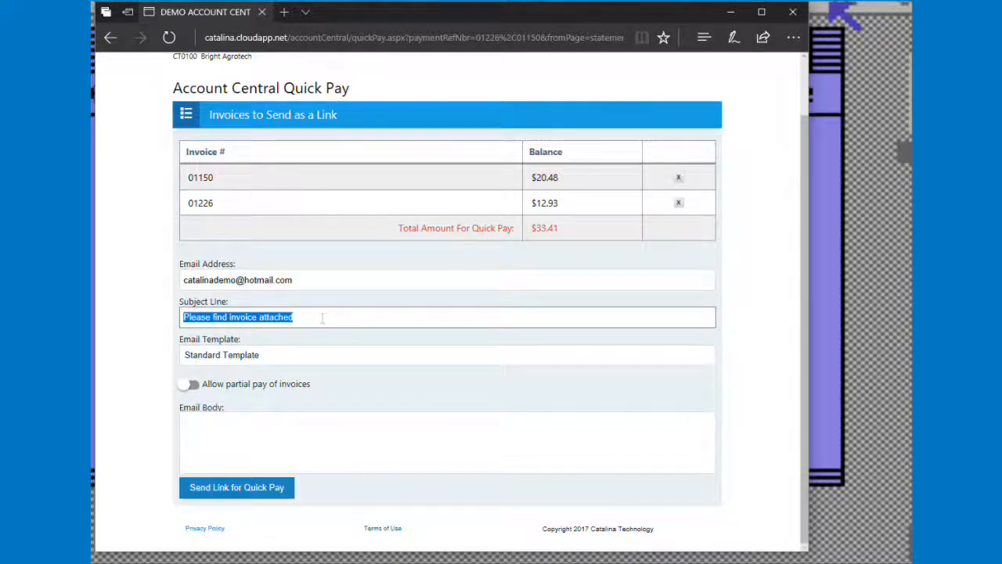
left_click(262, 356)
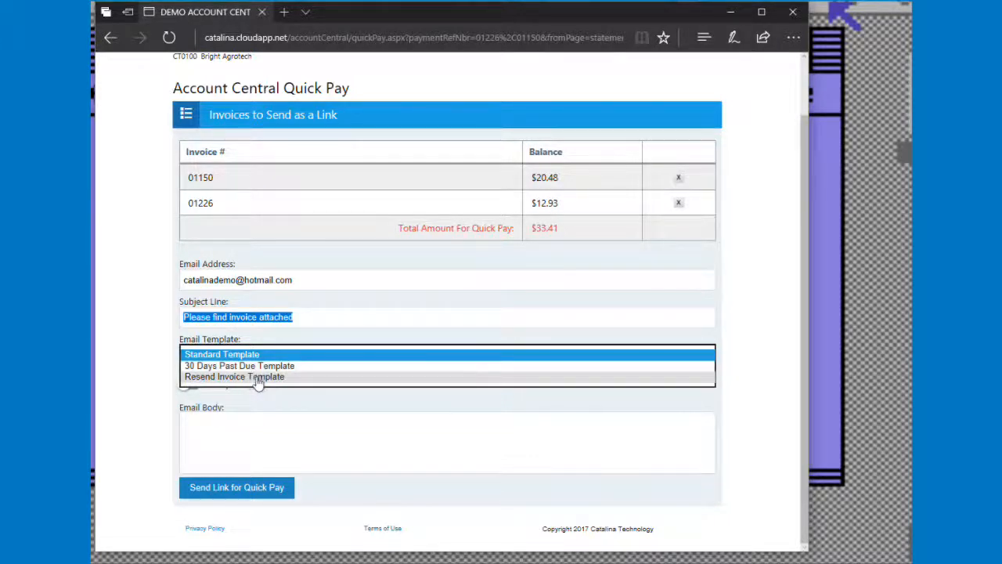
left_click(253, 355)
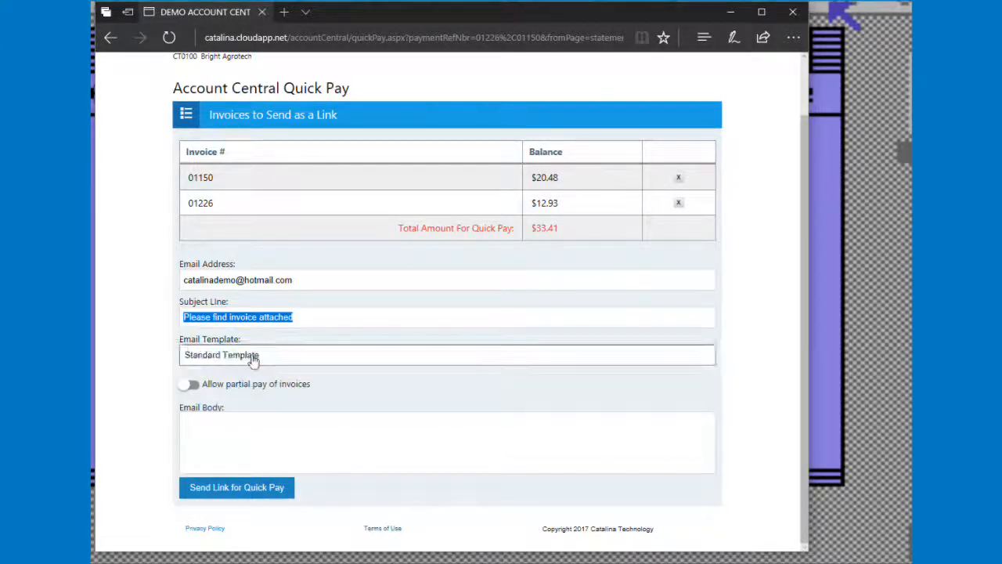
Turn on Allow partial pay of invoices.
left_click(188, 384)
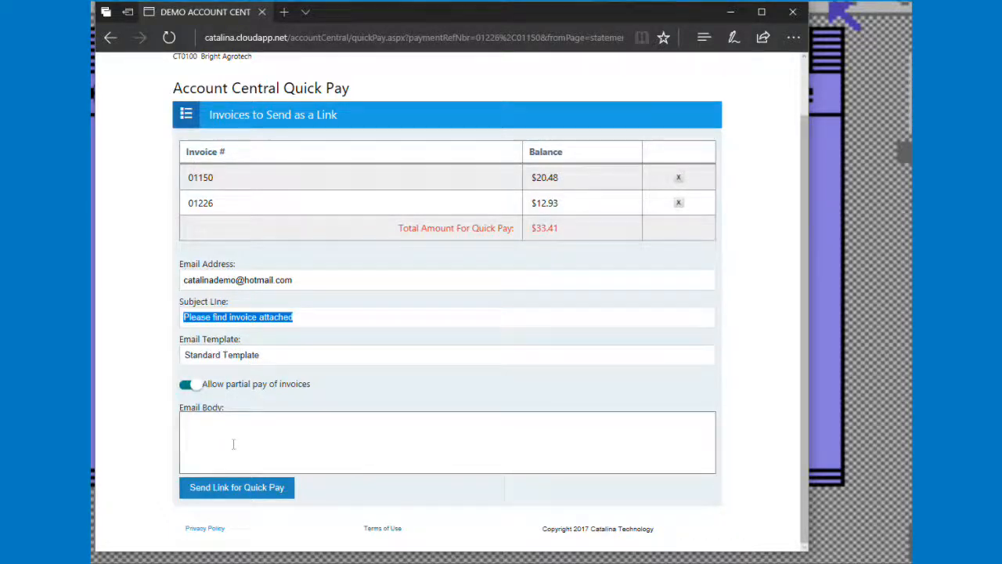
left_click(191, 385)
left_click(195, 384)
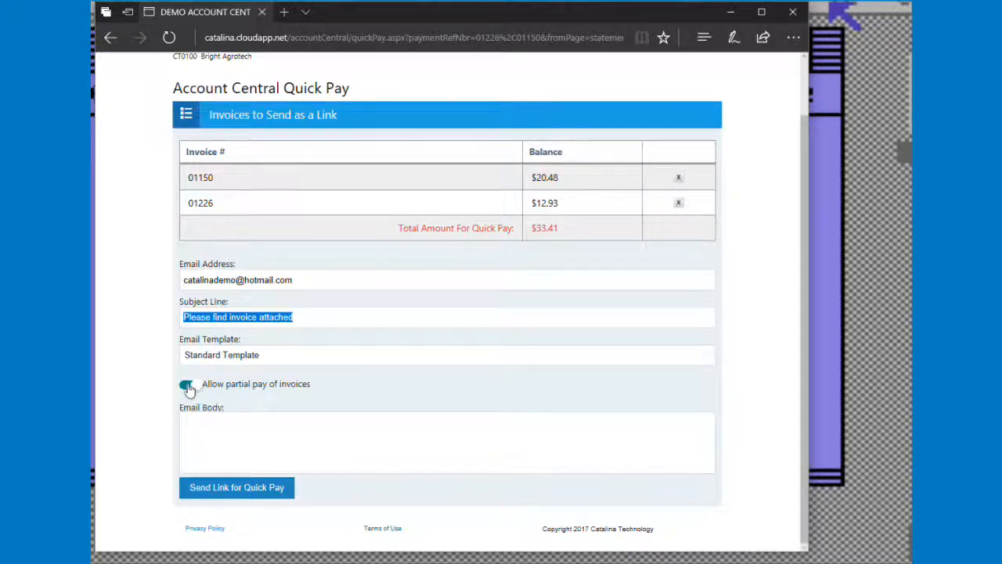
left_click(187, 385)
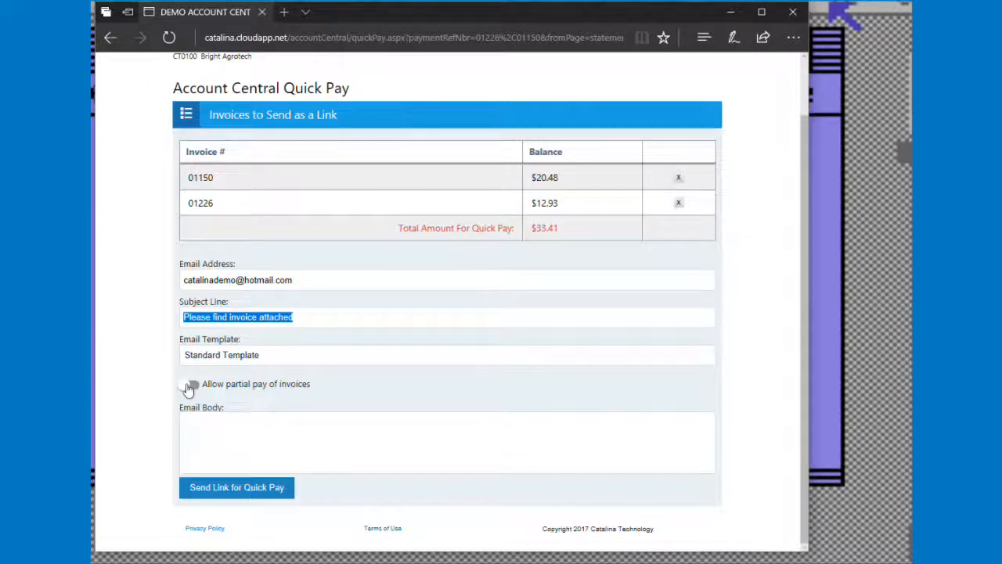
left_click(189, 387)
left_click(766, 428)
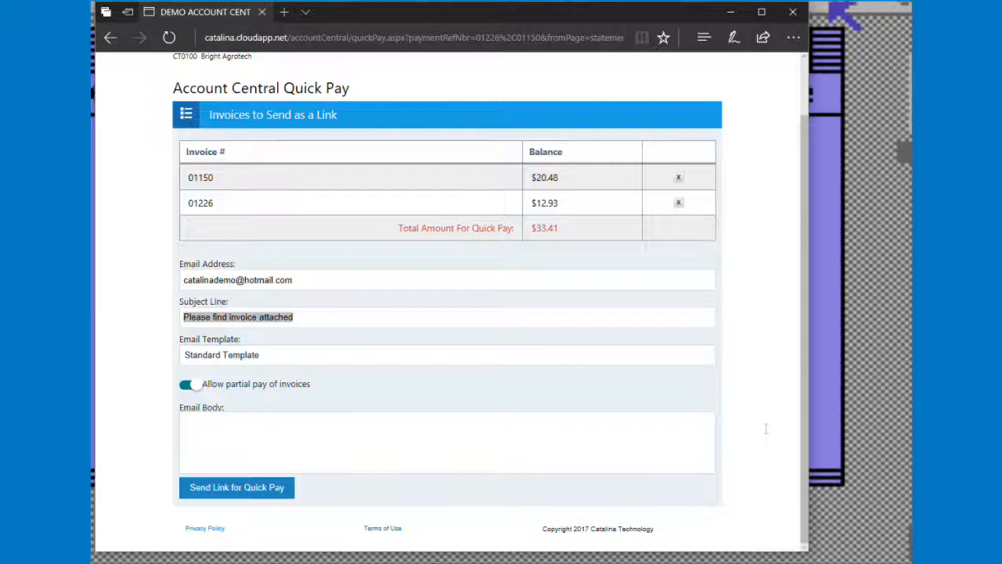
Paste a short note to the customer into the e-mail body and send the Quick Pay link.
key("Tab")
type("Hi Sam.  These are the invoices I was talking about.")
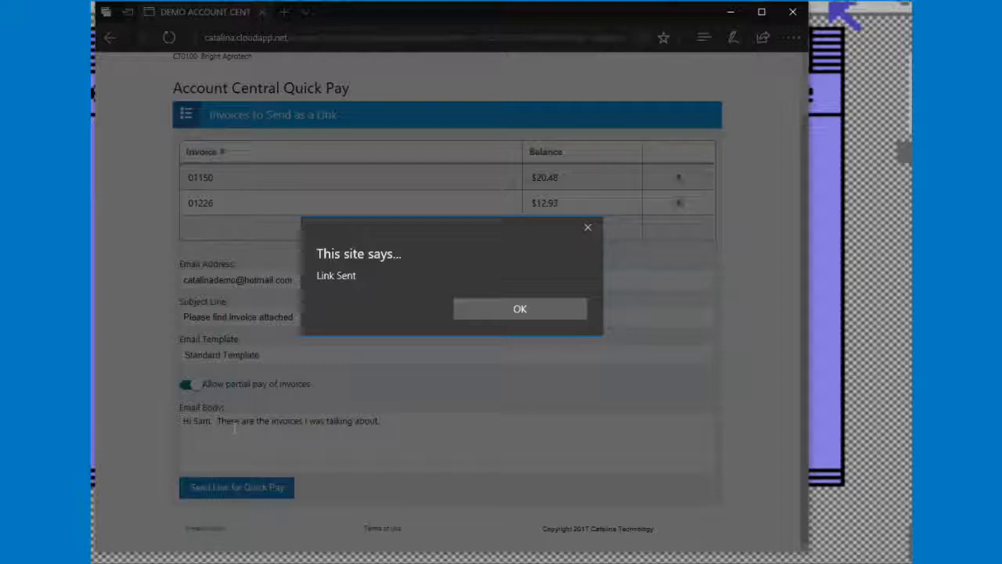
Switch to the Outlook Mail inbox and open the received Please find invoice attached message.
key("alt+Tab")
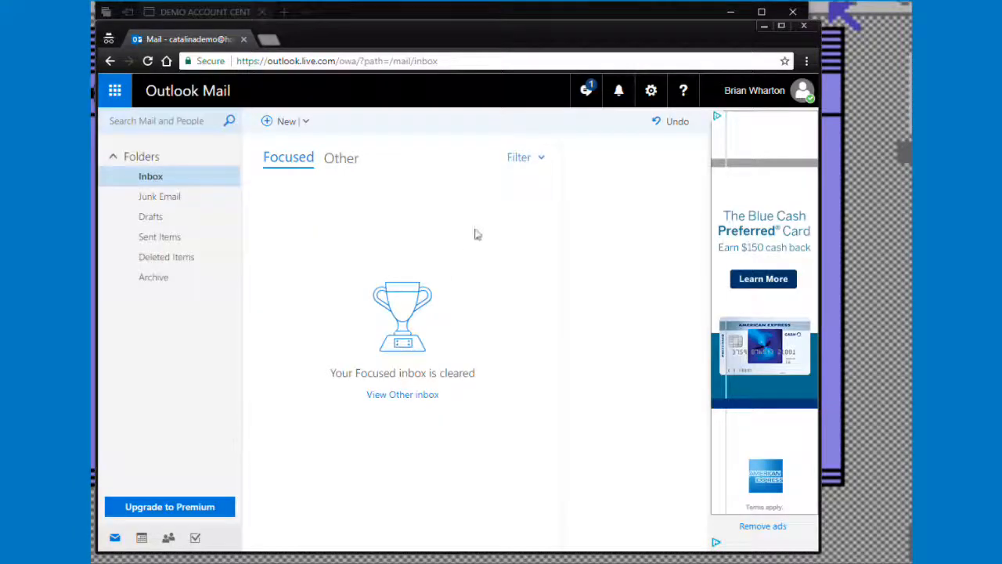
left_click(855, 309)
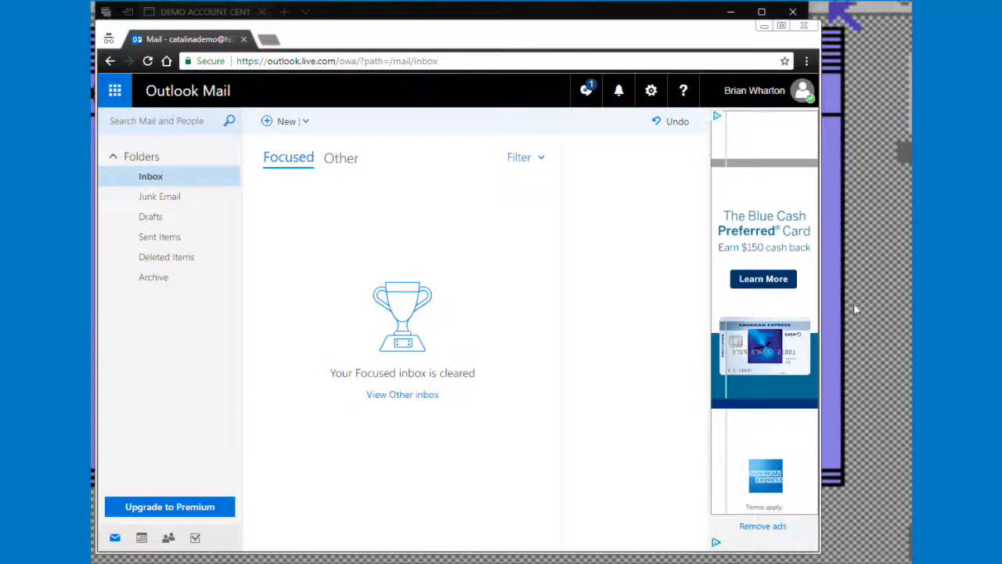
key("alt+Tab")
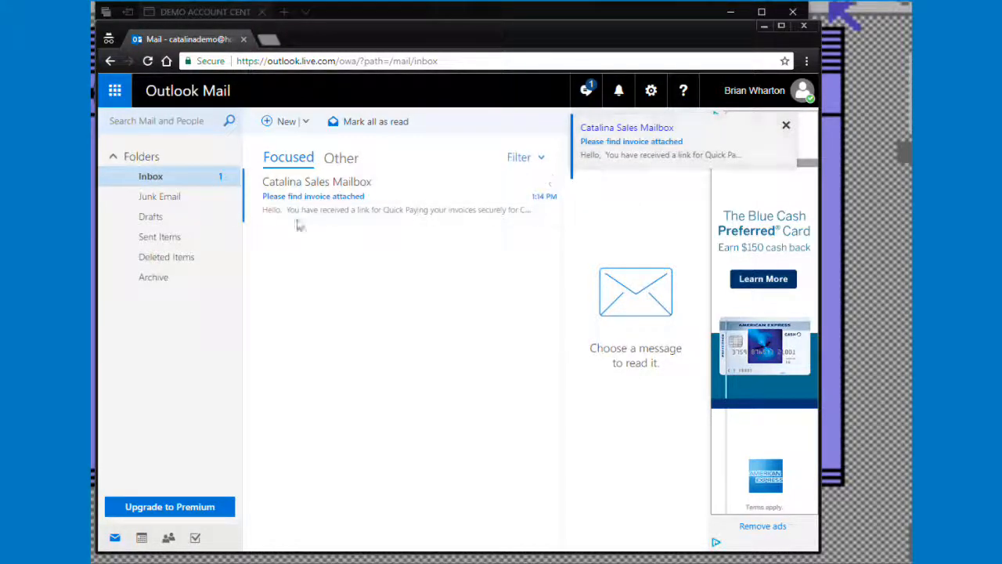
left_click(328, 209)
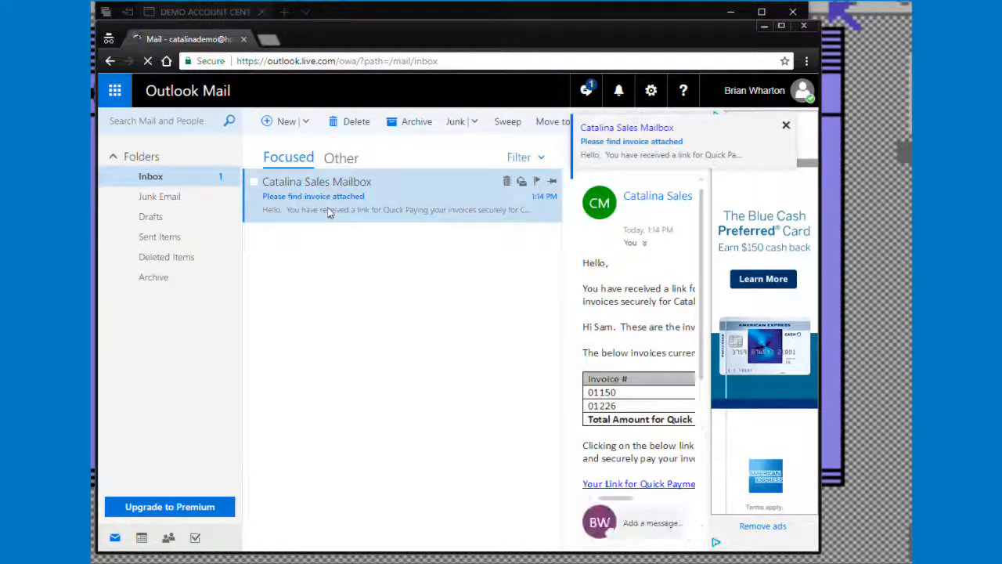
Examine the received e-mail's note, invoice balance table and Quick Payment link.
left_click(780, 25)
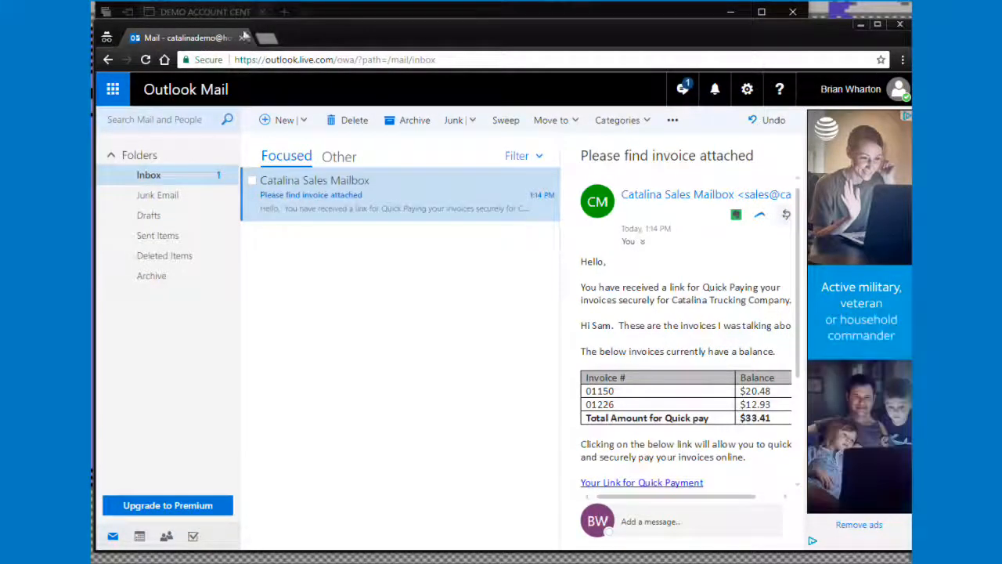
left_click_drag(348, 35, 310, 42)
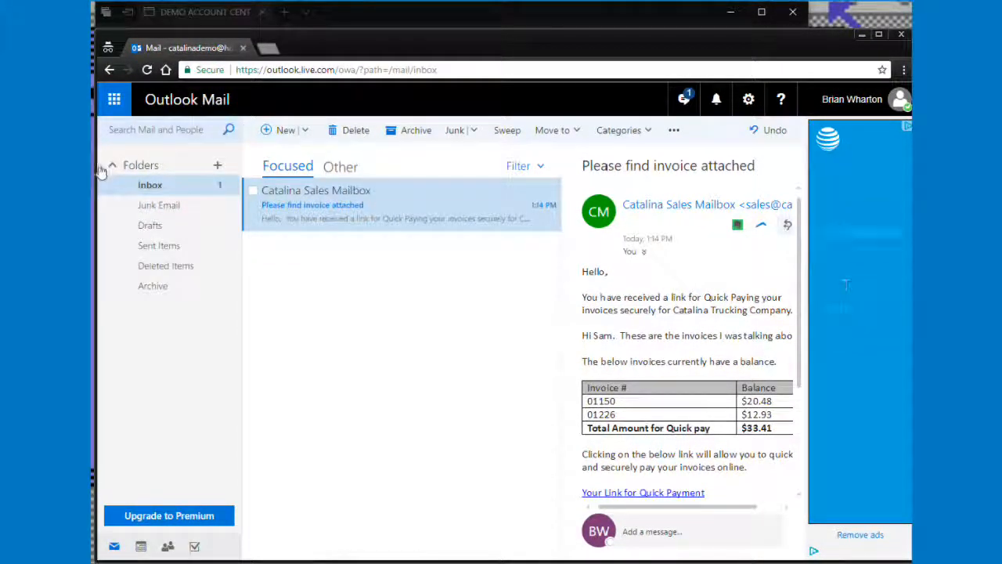
left_click_drag(97, 167, 56, 167)
left_click_drag(424, 50, 371, 46)
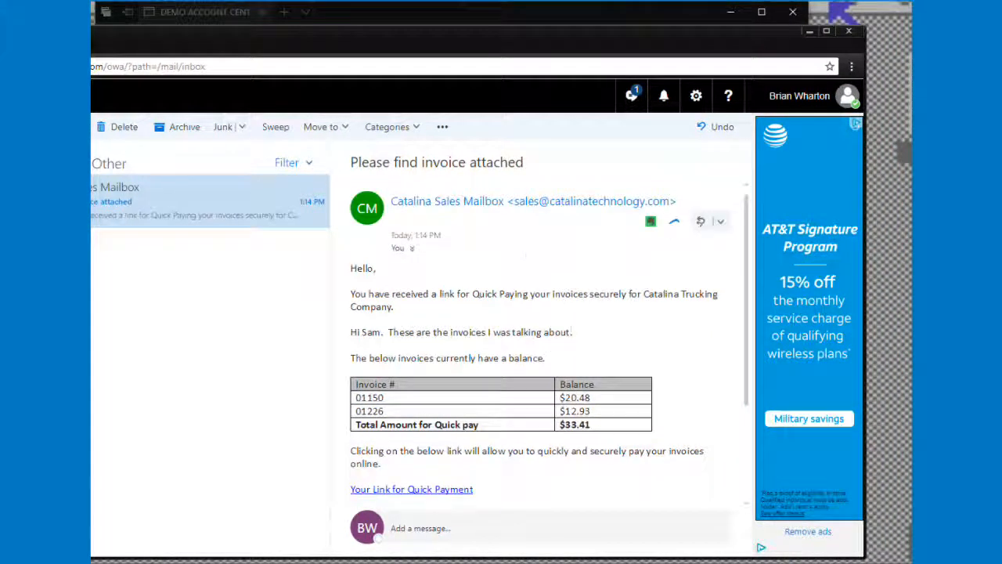
left_click_drag(572, 332, 351, 335)
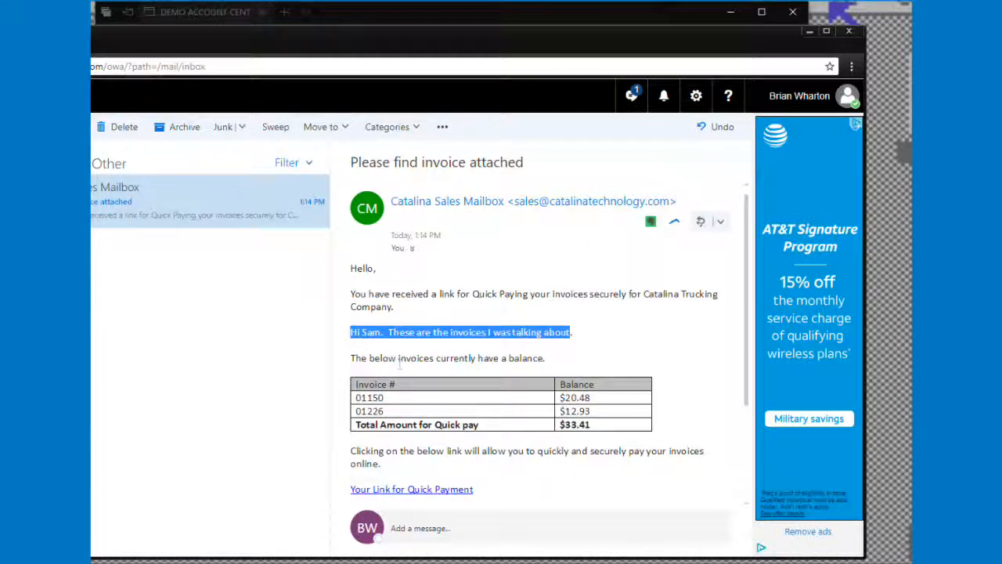
scroll(399, 361, "down", 2)
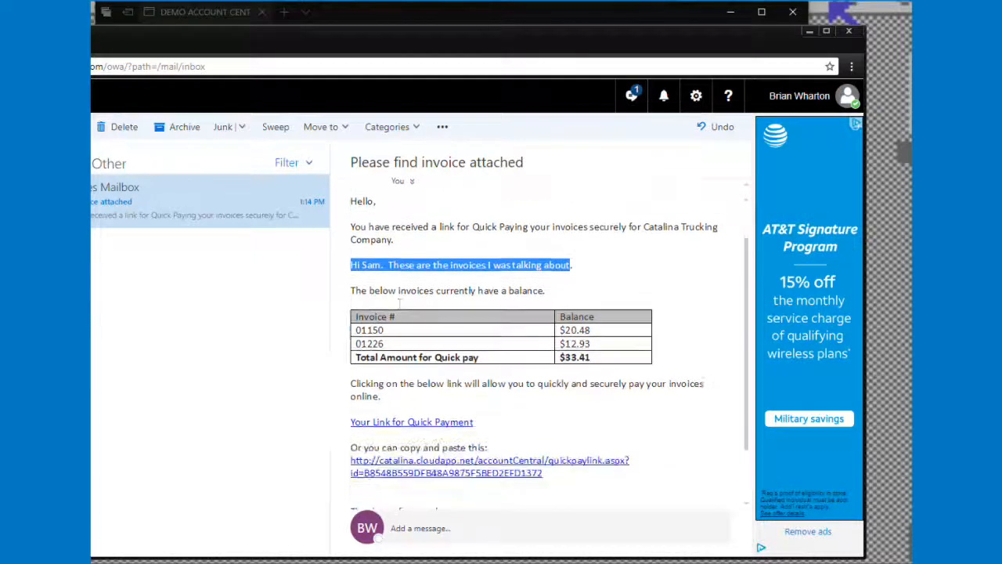
scroll(362, 469, "up", 2)
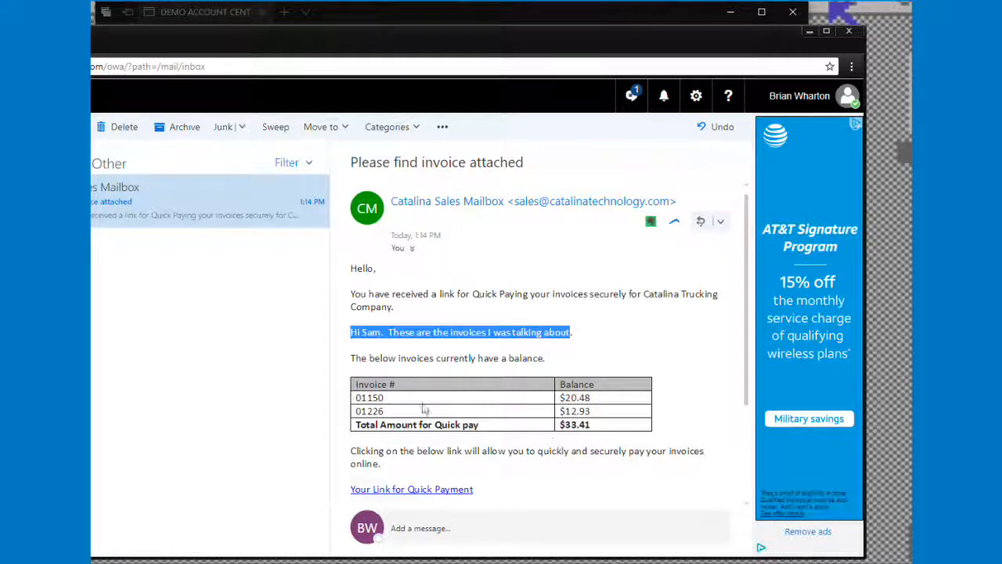
Open the Quick Payment link in the received e-mail.
scroll(600, 411, "down", 2)
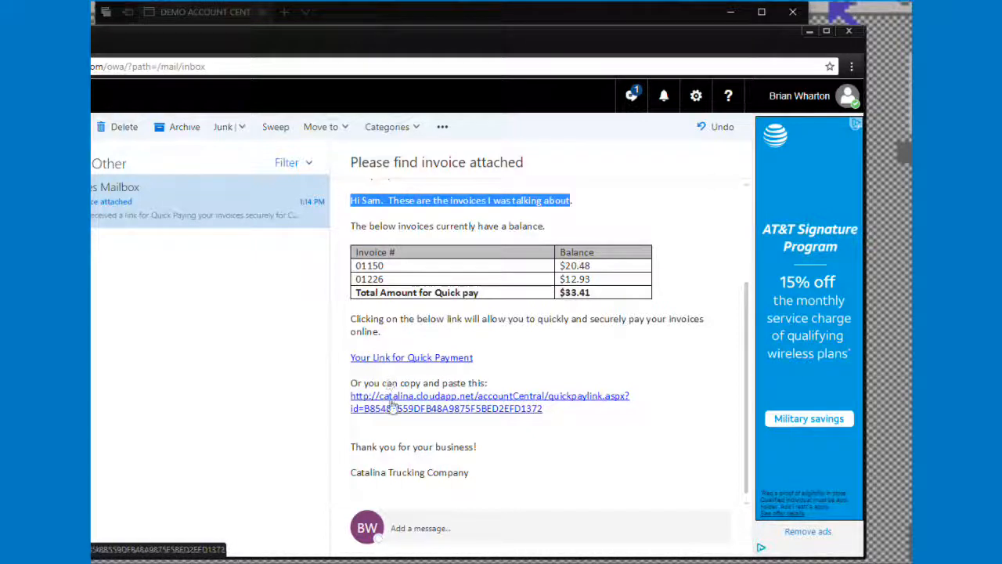
left_click(414, 359)
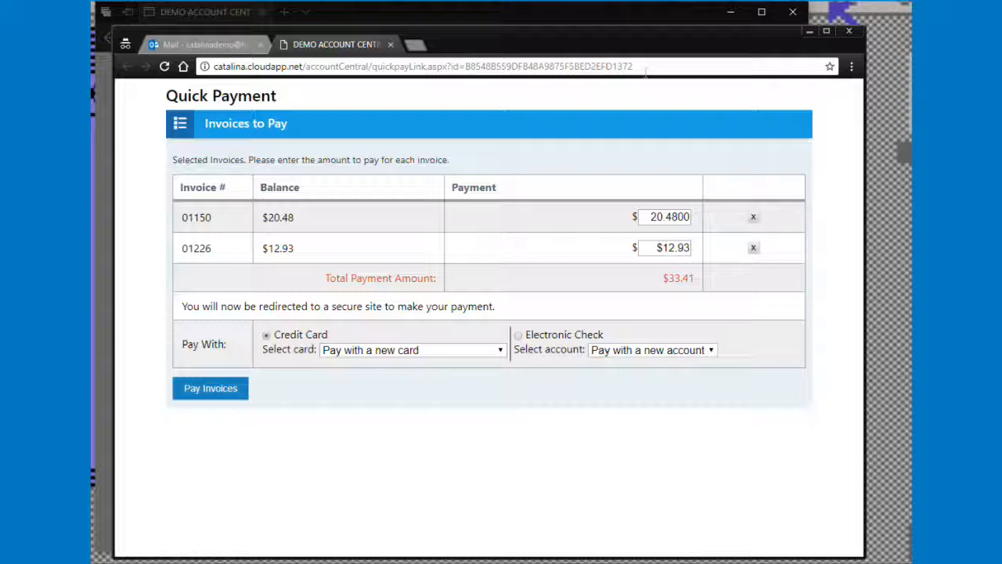
Choose the saved Visa card as the payment method and pay both invoices.
left_click(383, 353)
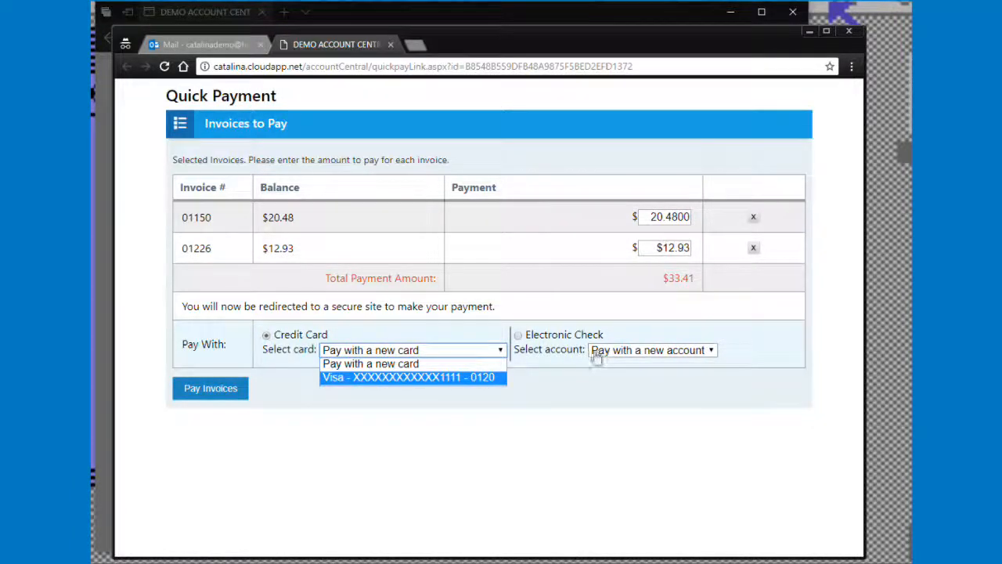
left_click(419, 378)
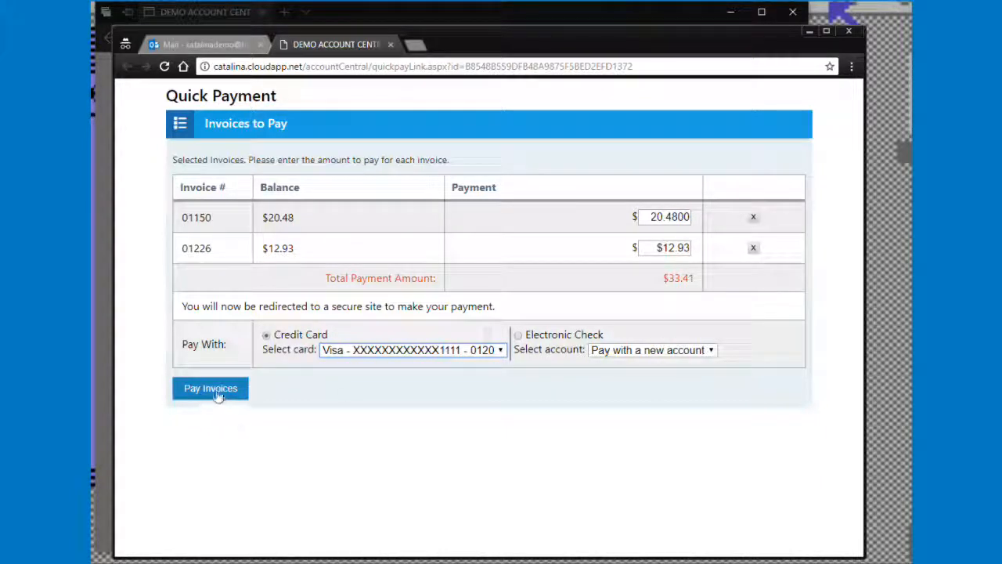
left_click(669, 219)
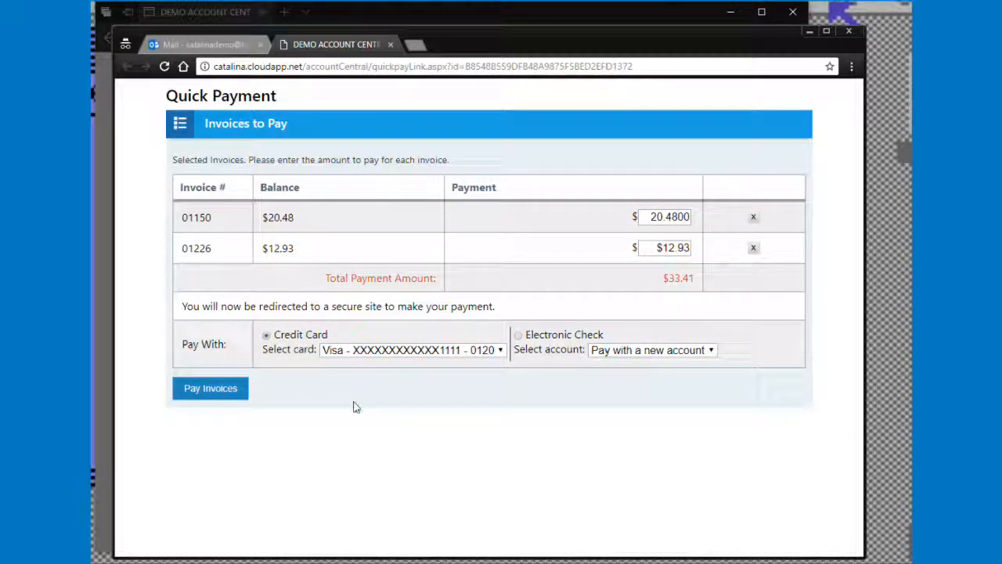
left_click(223, 391)
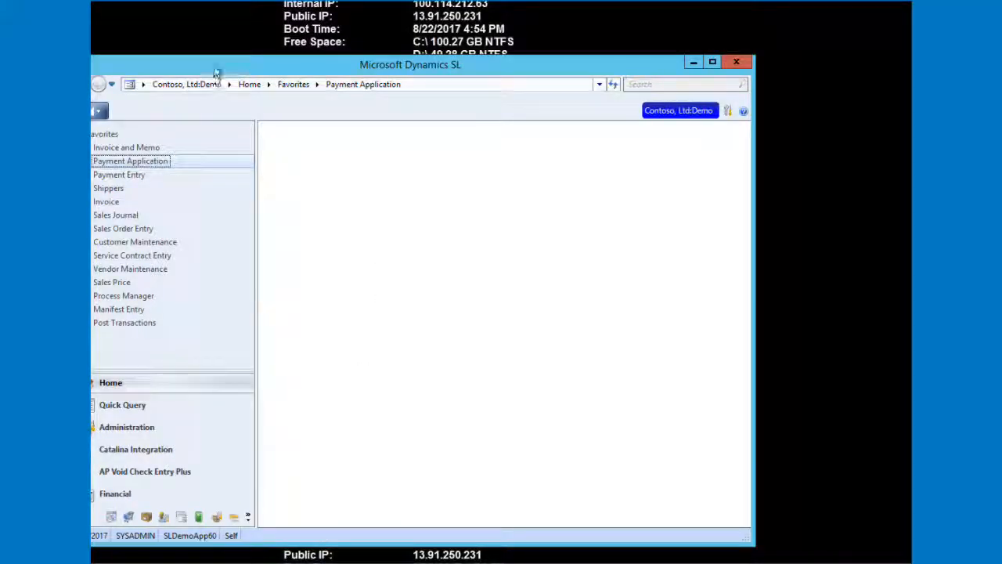
Switch to Microsoft Dynamics SL, open Payment Application and load batch 000569 from the batch list.
left_click_drag(293, 57, 372, 57)
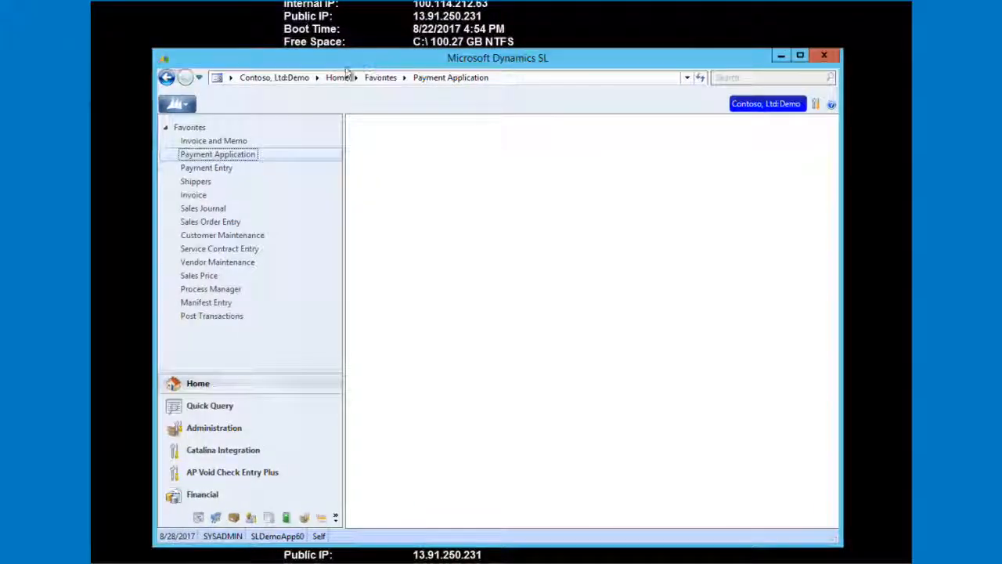
left_click(228, 154)
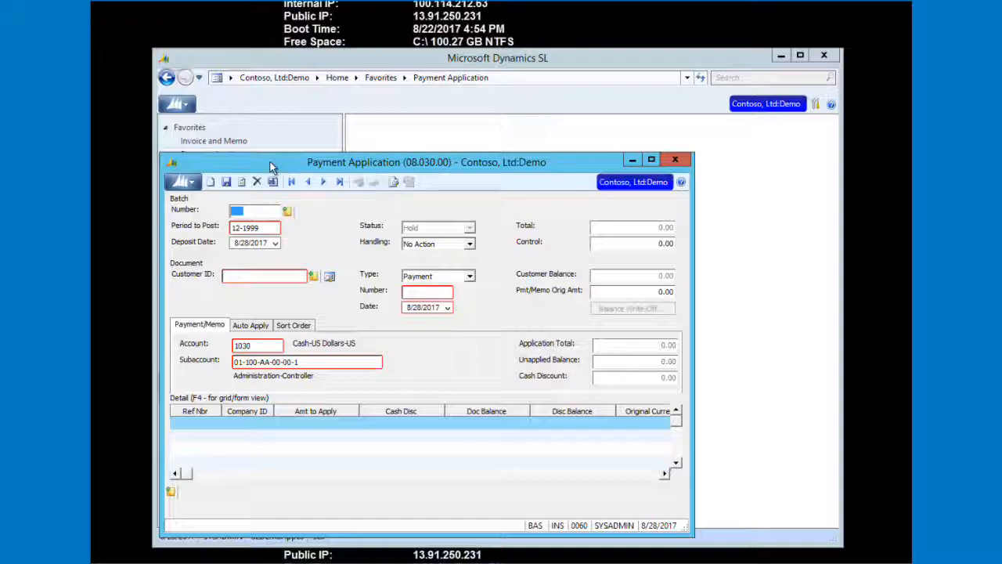
key("F3")
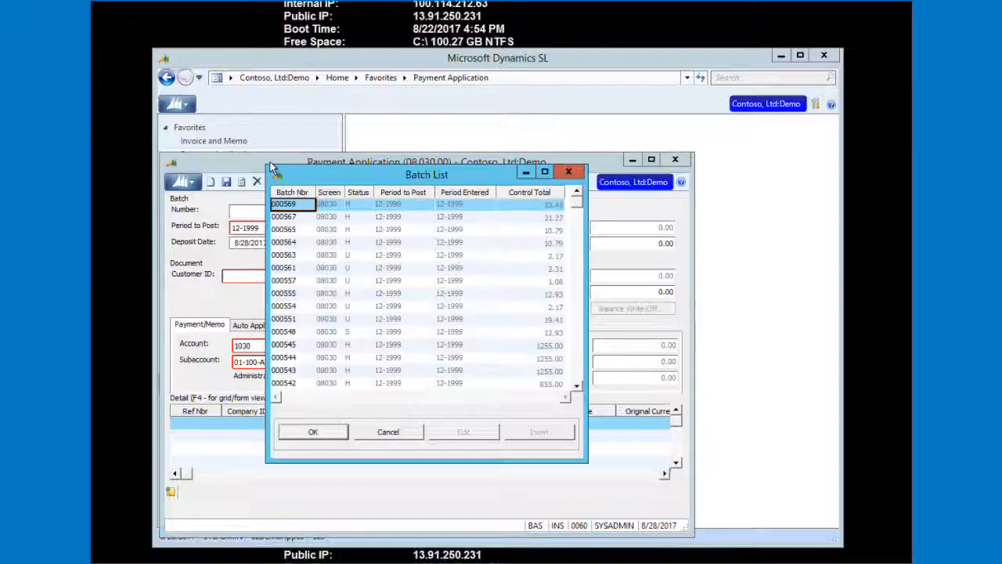
double_click(291, 205)
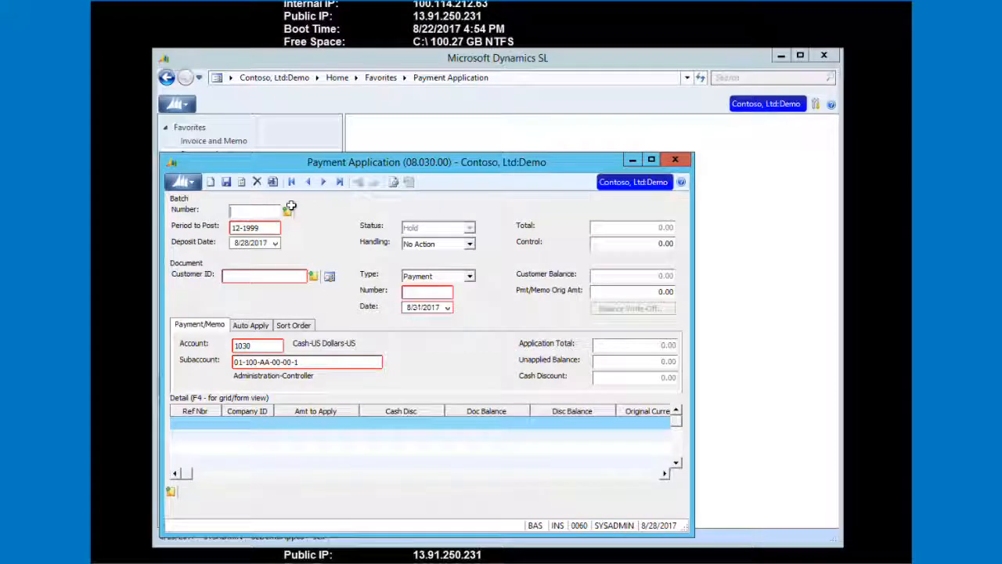
left_click(431, 244)
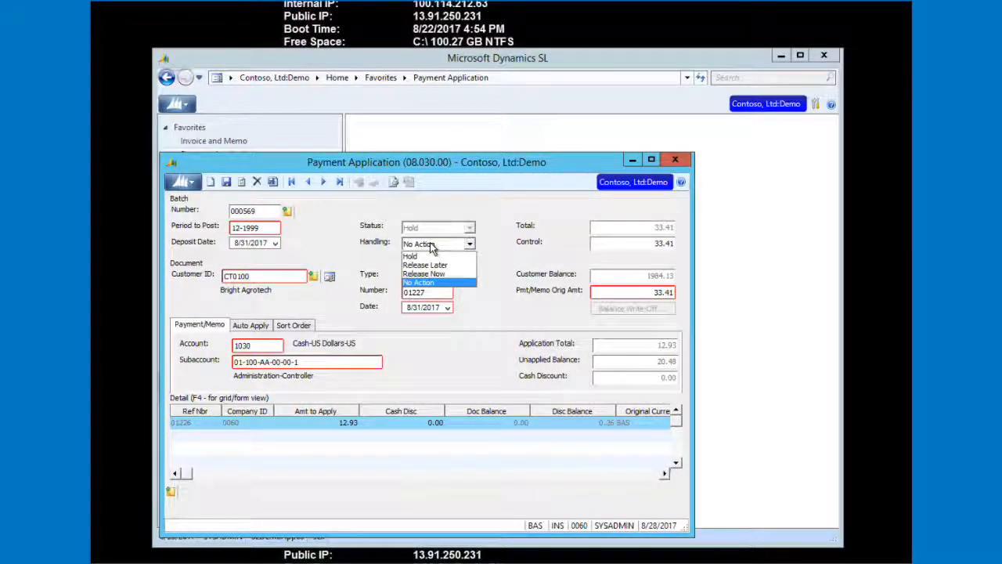
left_click(430, 246)
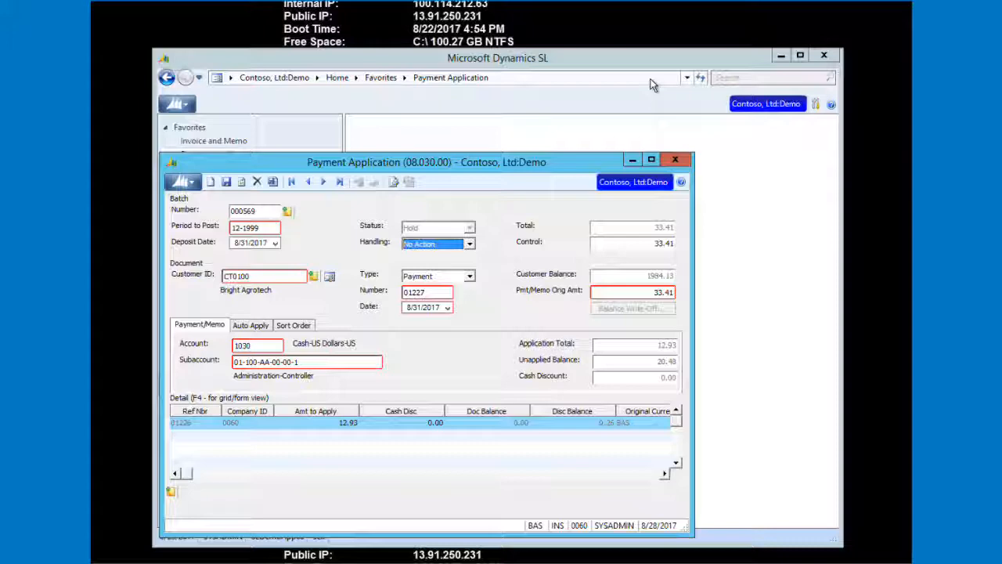
Return to the browser and dismiss the payment thank-you and Link Sent confirmation dialogs.
left_click(593, 2)
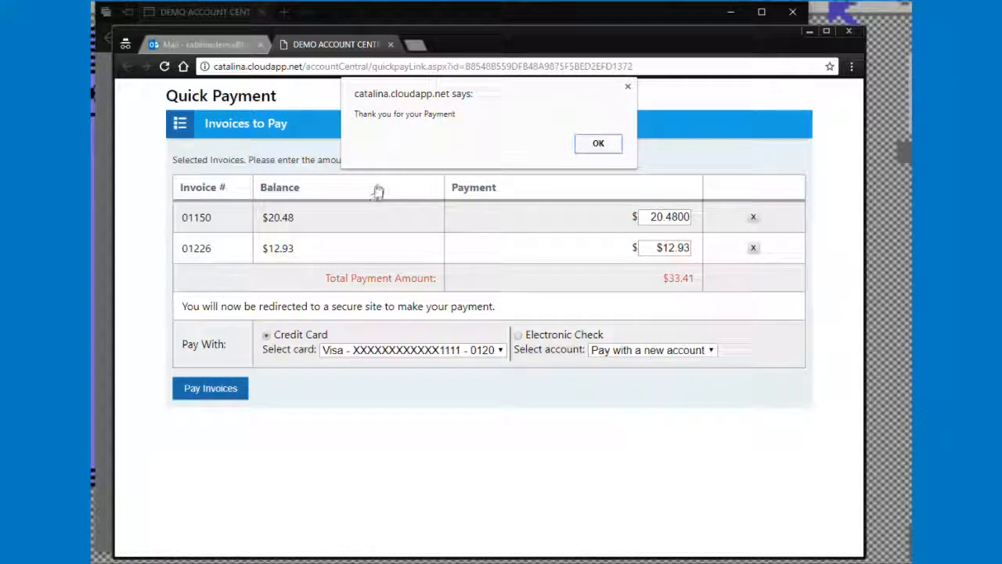
left_click(598, 142)
left_click(810, 31)
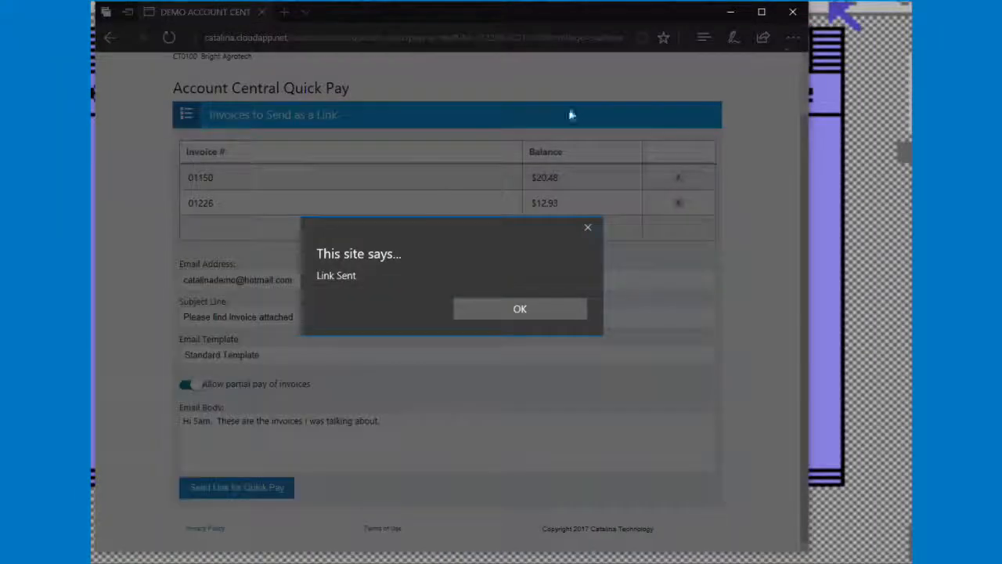
left_click(497, 304)
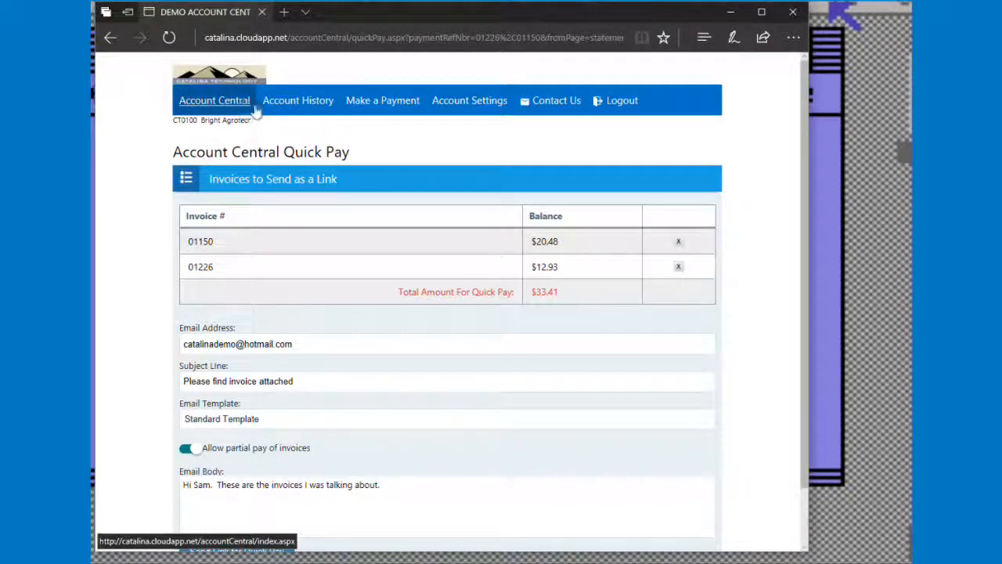
Open Account History and review the account's invoice list.
left_click(298, 101)
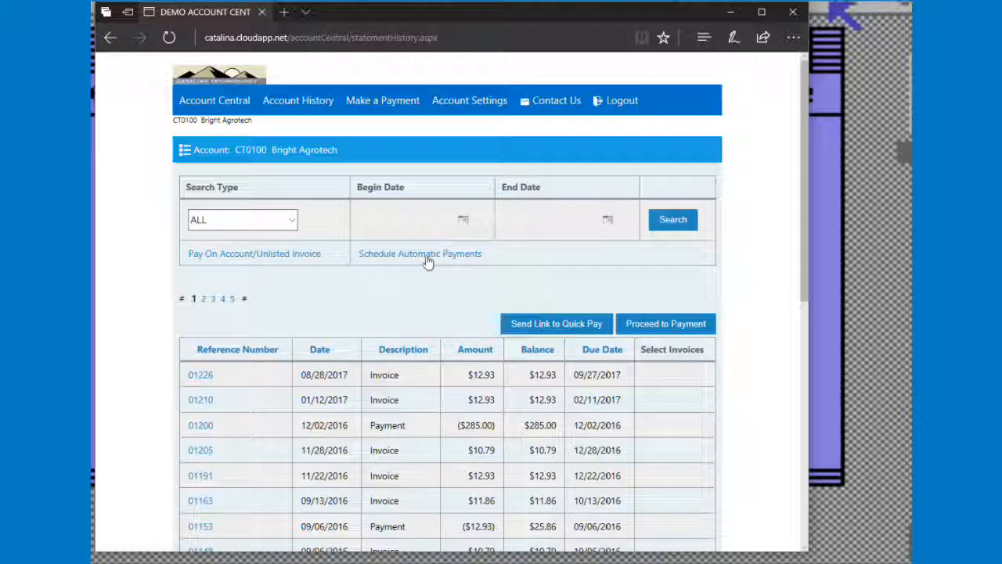
scroll(427, 263, "down", 3)
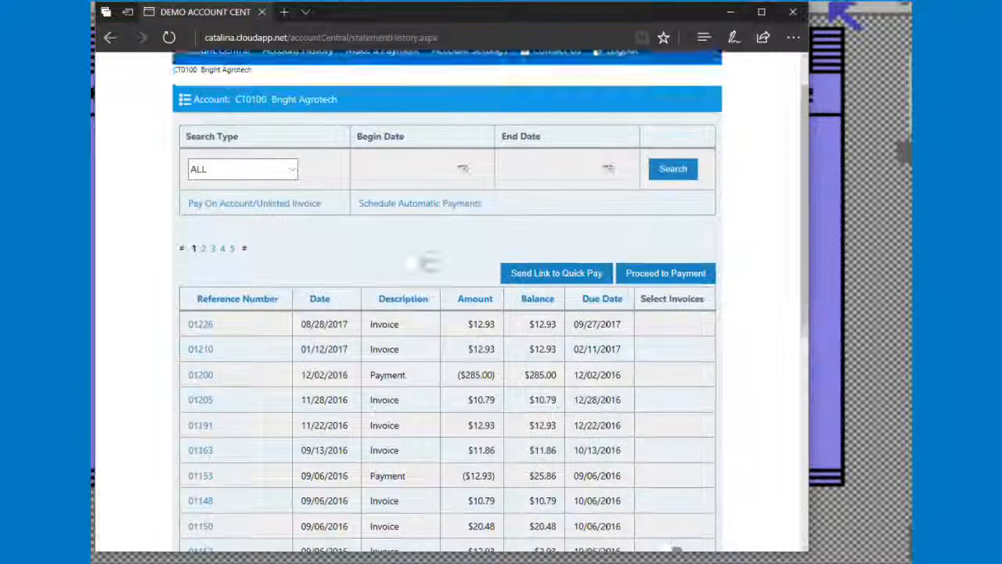
scroll(427, 262, "up", 2)
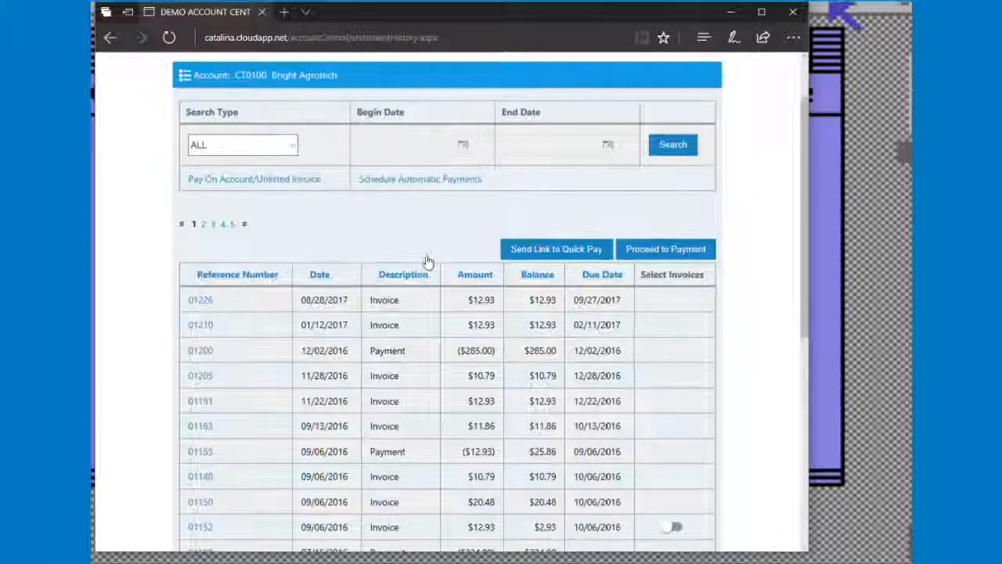